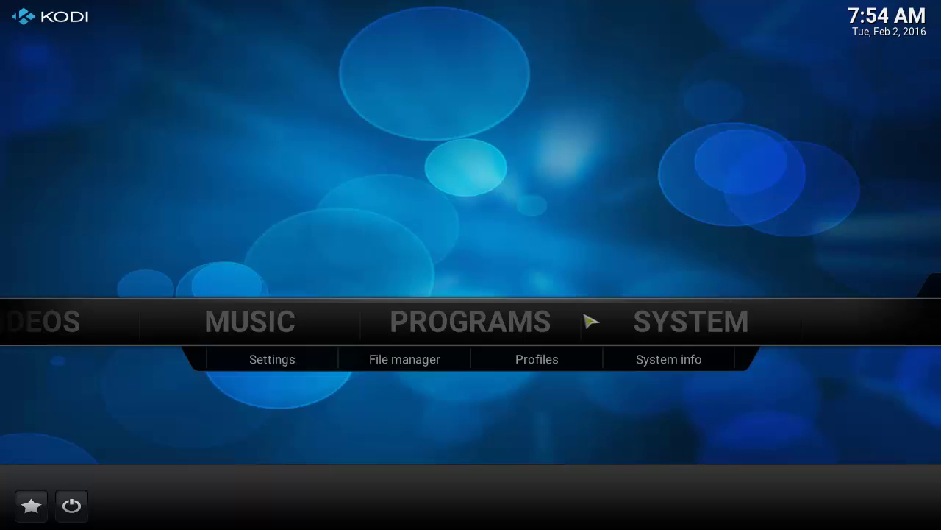
click(722, 410)
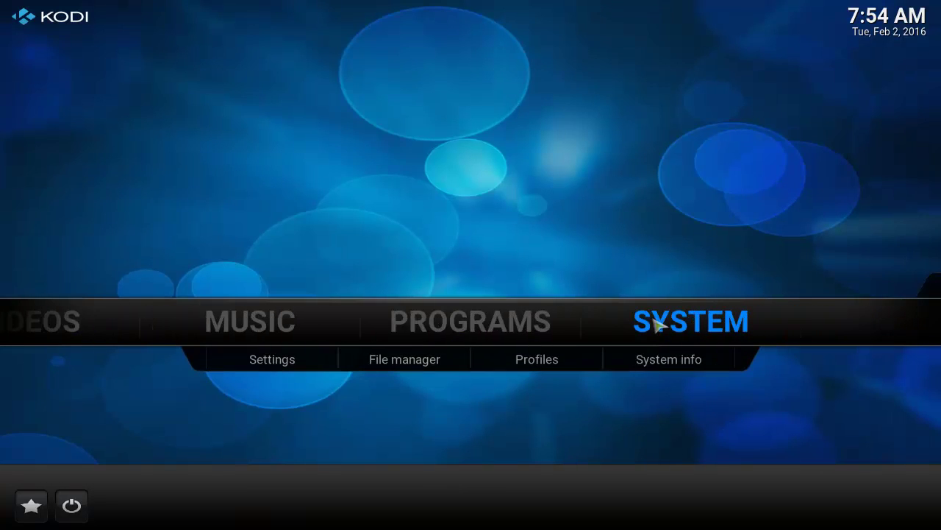
click(410, 361)
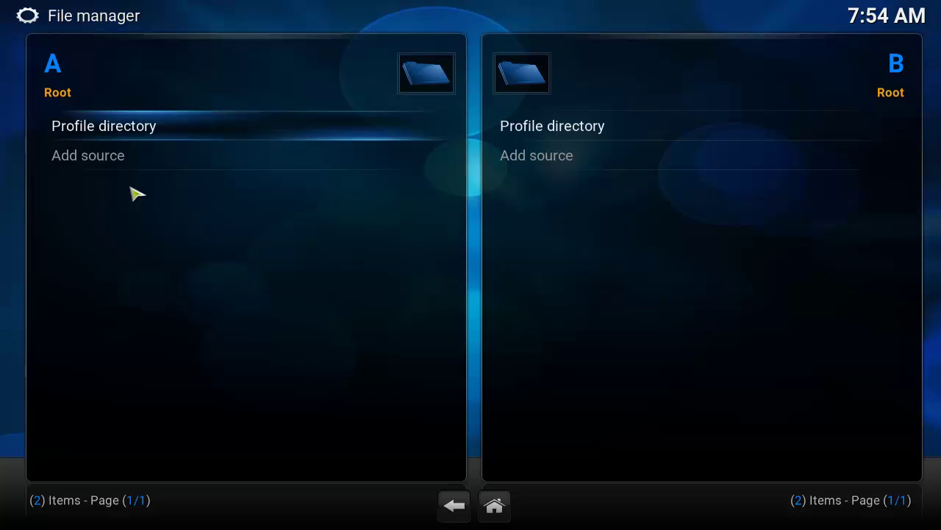
click(90, 158)
click(362, 169)
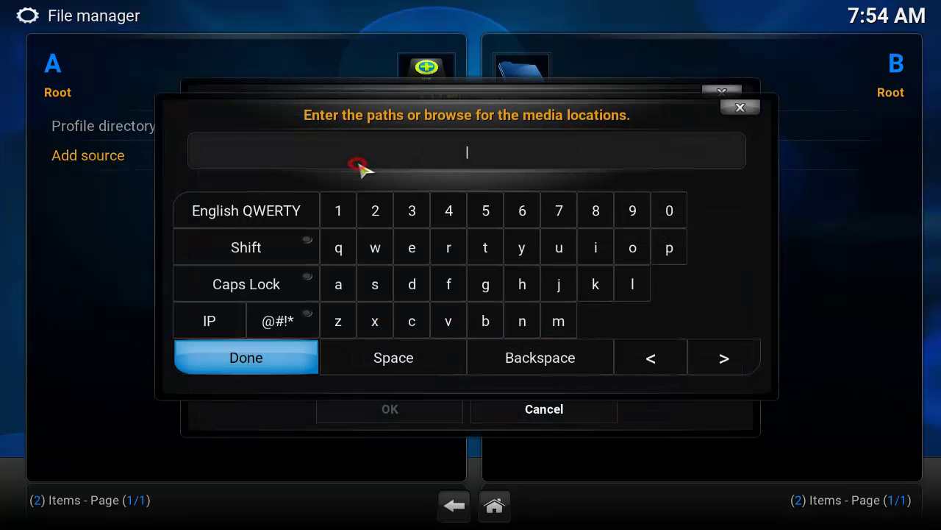
text(http://film)
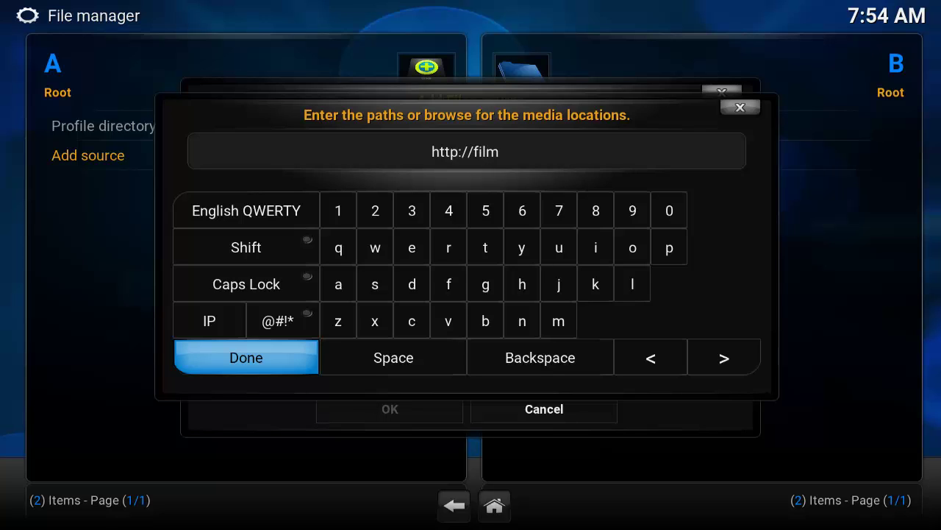
text(kodi.c)
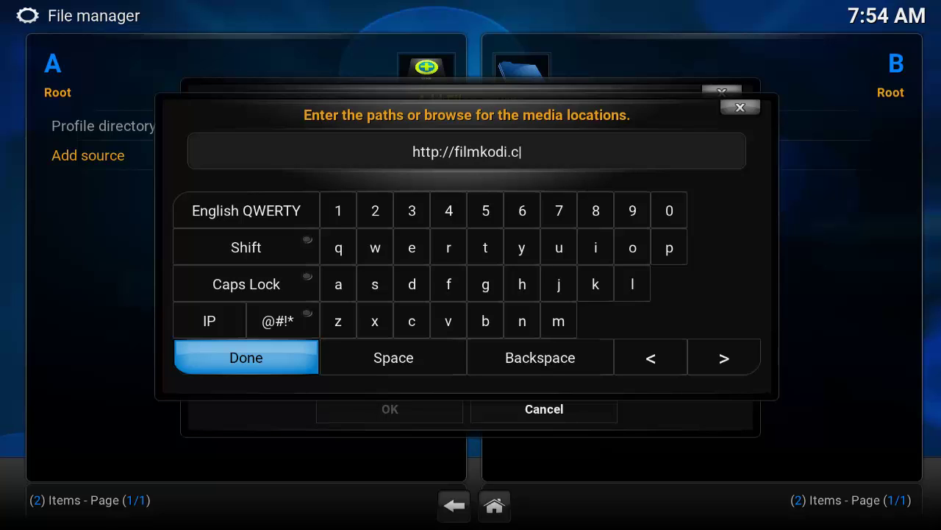
text(om/r)
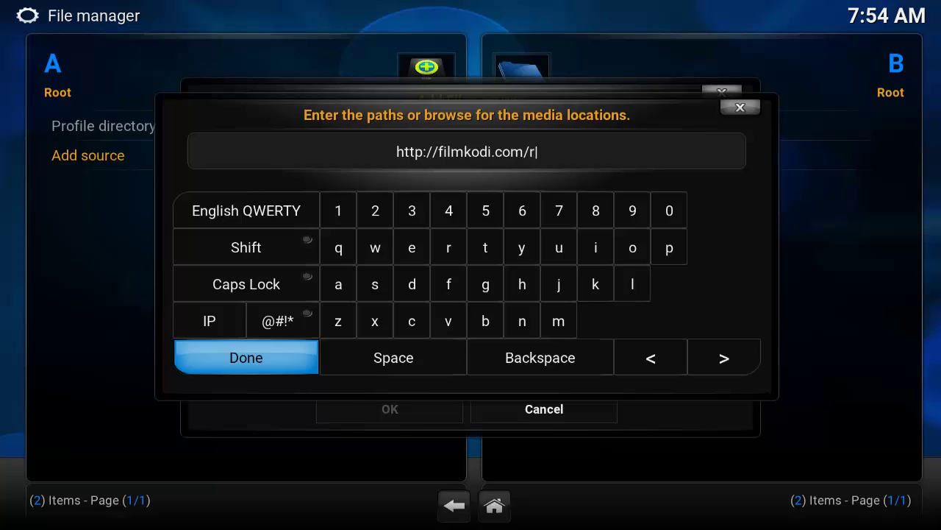
text(ep)
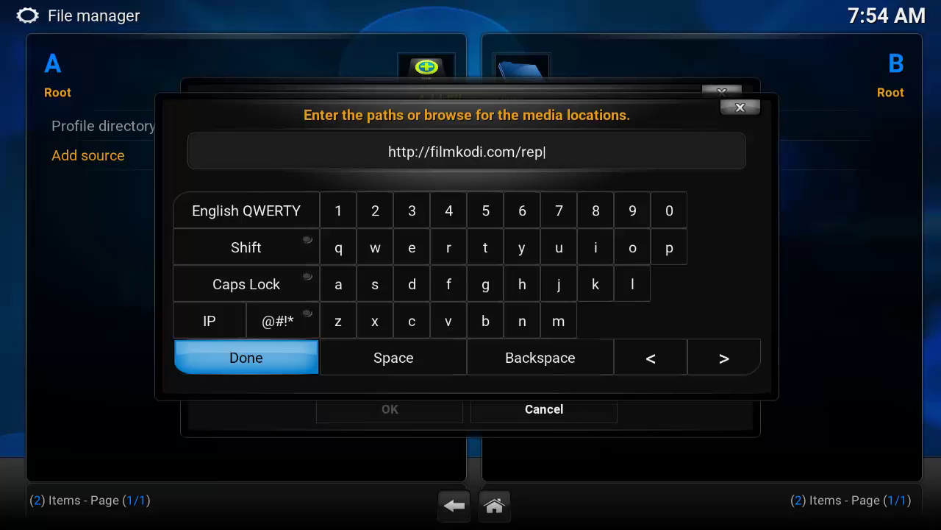
text(ository)
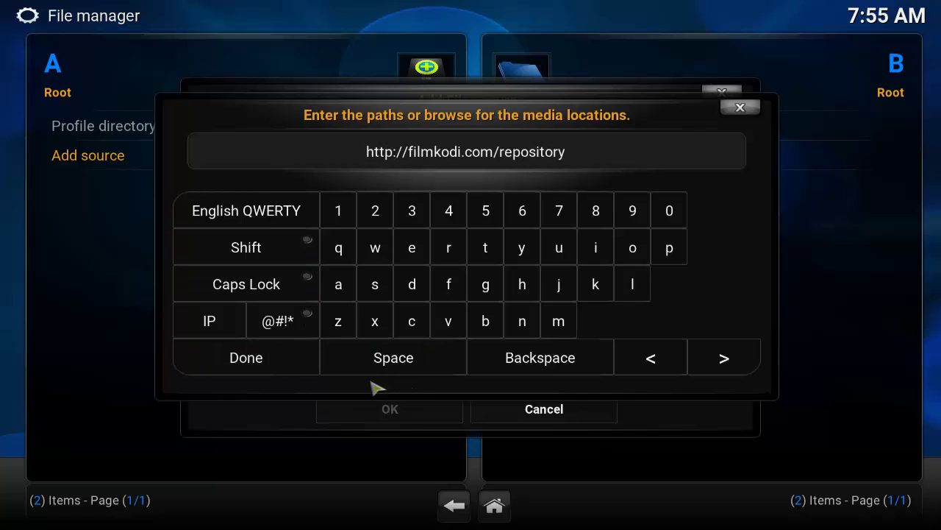
click(250, 368)
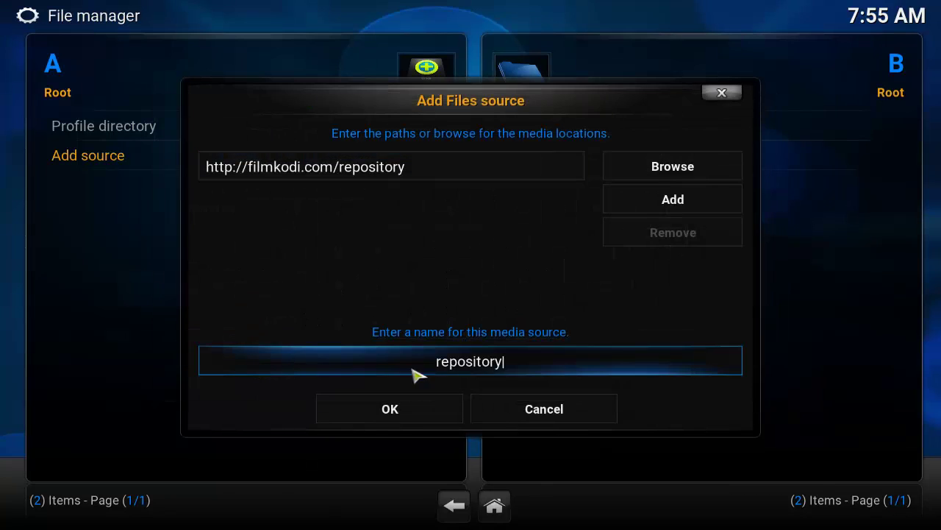
Name the media source Specto-Genesis Fork and save it.
click(525, 371)
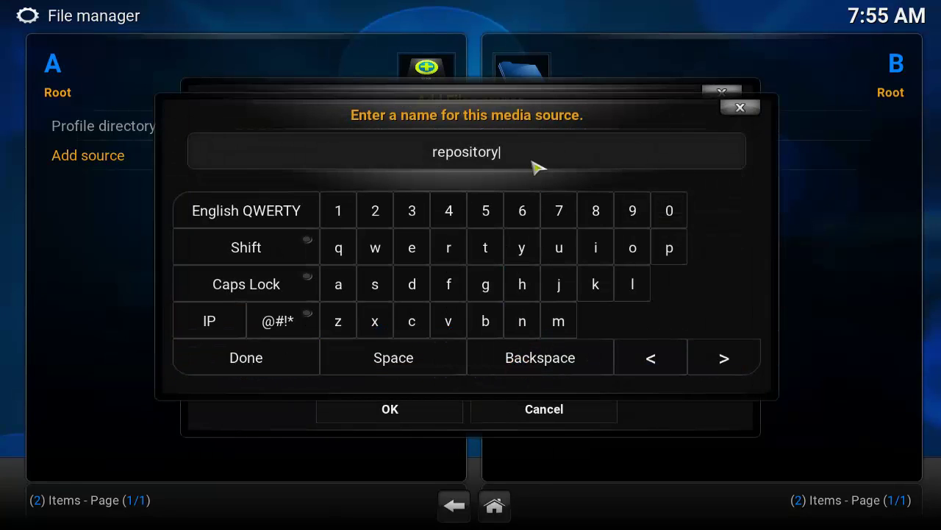
key(BackSpace)
key(BackSpace)
key(BackSpace)
key(BackSpace)
key(BackSpace)
key(BackSpace)
key(BackSpace)
key(BackSpace)
key(BackSpace)
key(BackSpace)
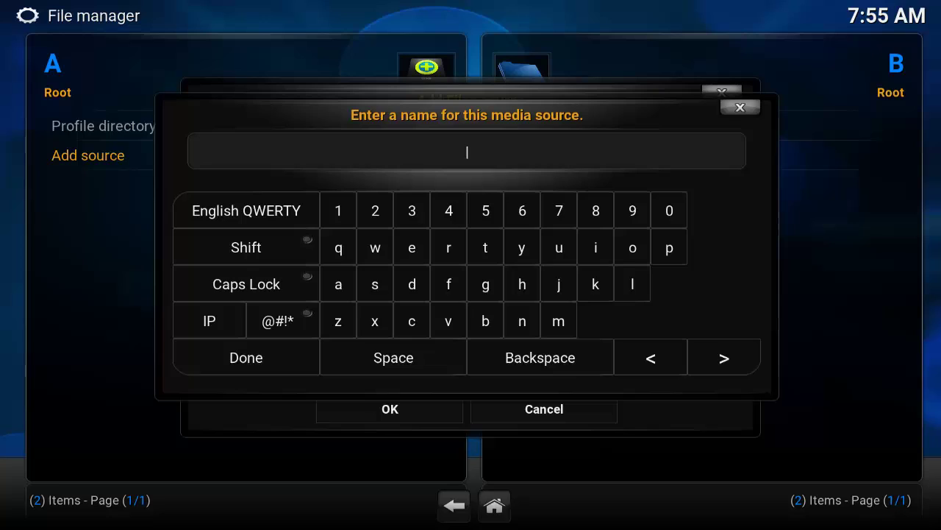
text(Specto)
text(-Gene)
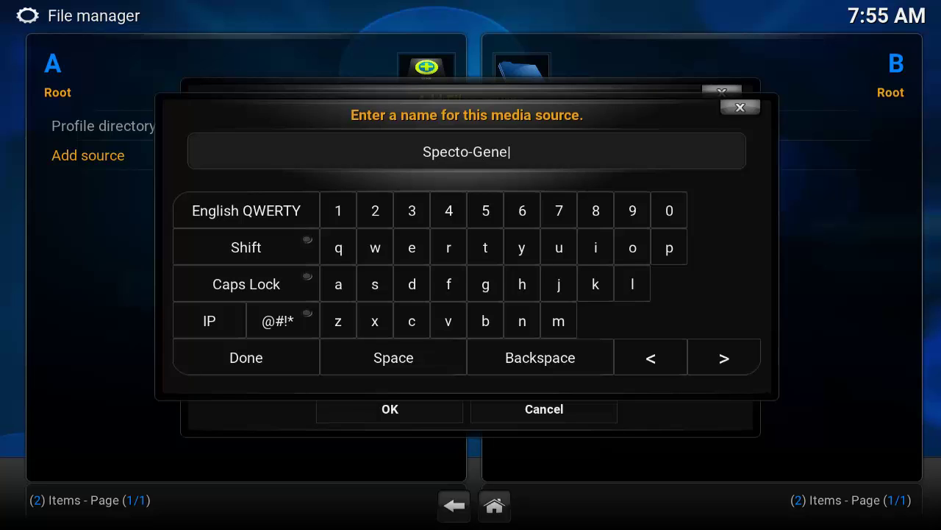
text(sis Fork)
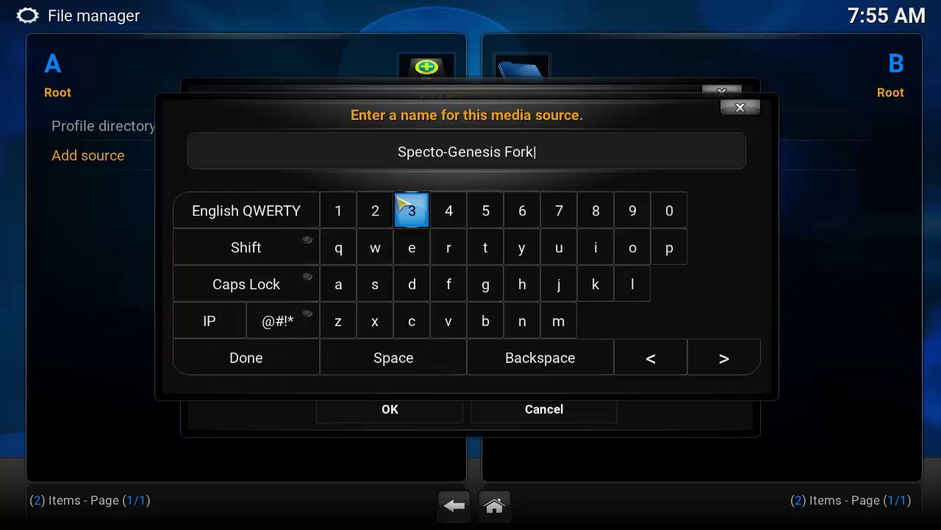
click(267, 357)
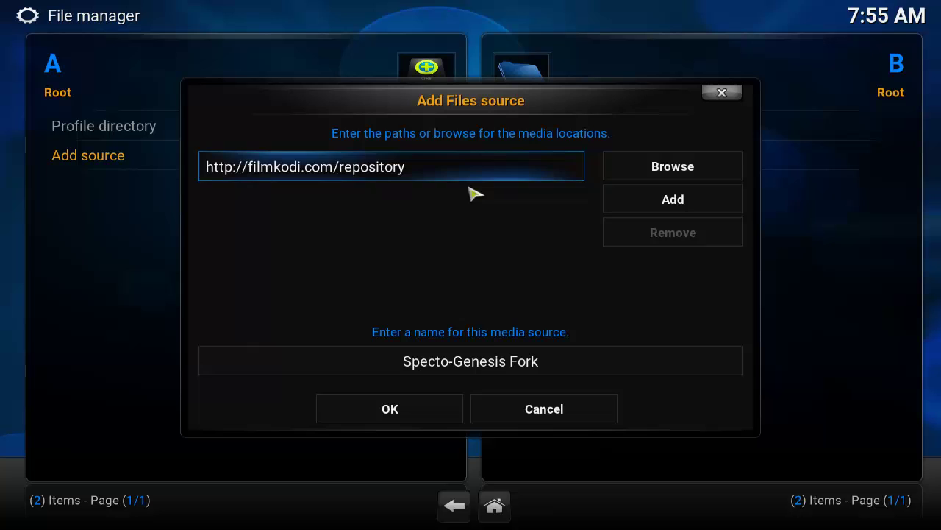
click(416, 414)
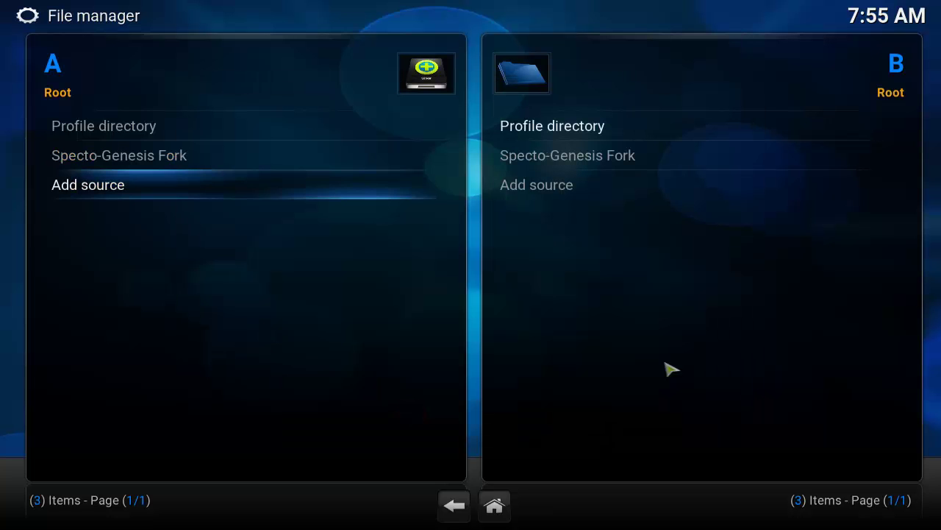
Install the add-on repository from repository.filmkodi.com.zip in the Specto-Genesis Fork source.
click(493, 515)
click(736, 328)
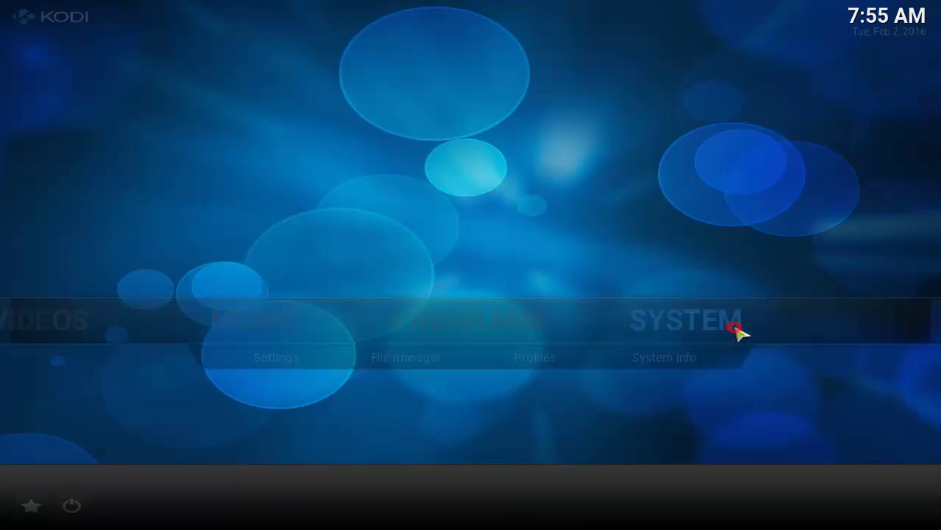
click(244, 343)
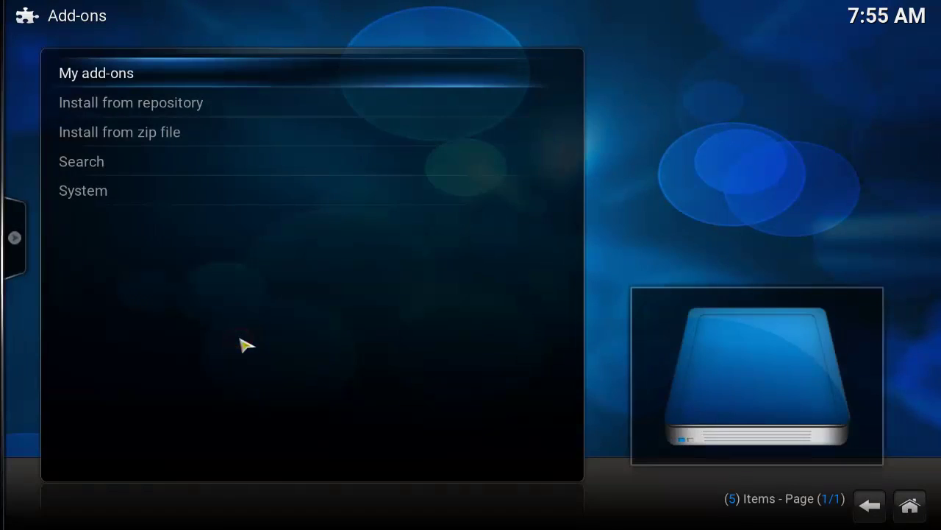
click(103, 140)
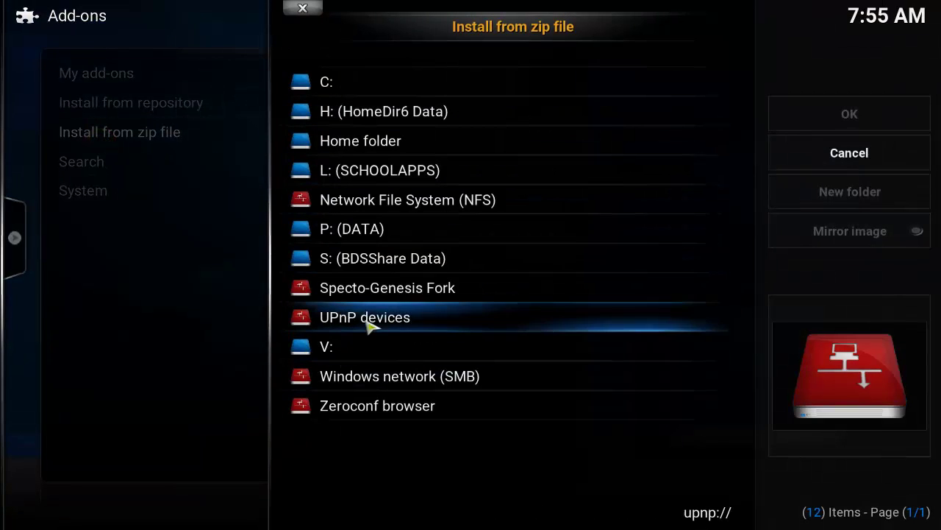
click(387, 290)
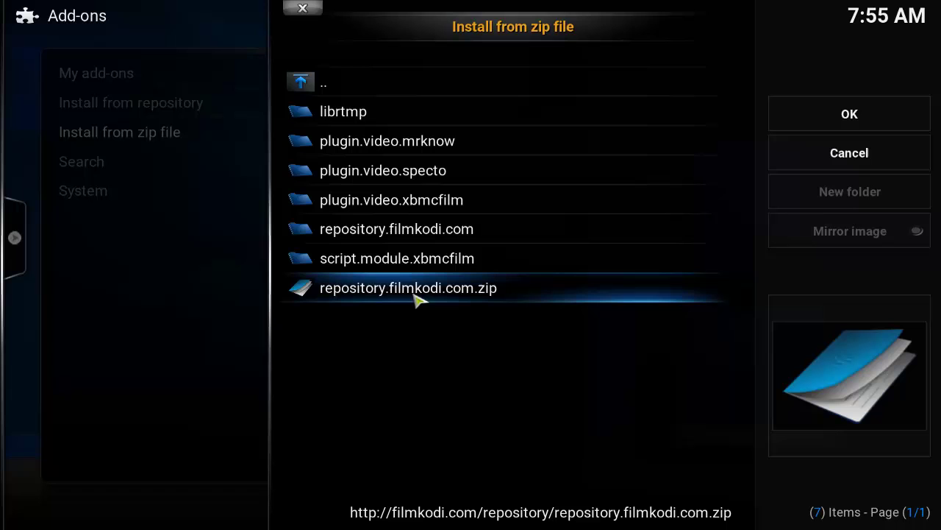
click(489, 297)
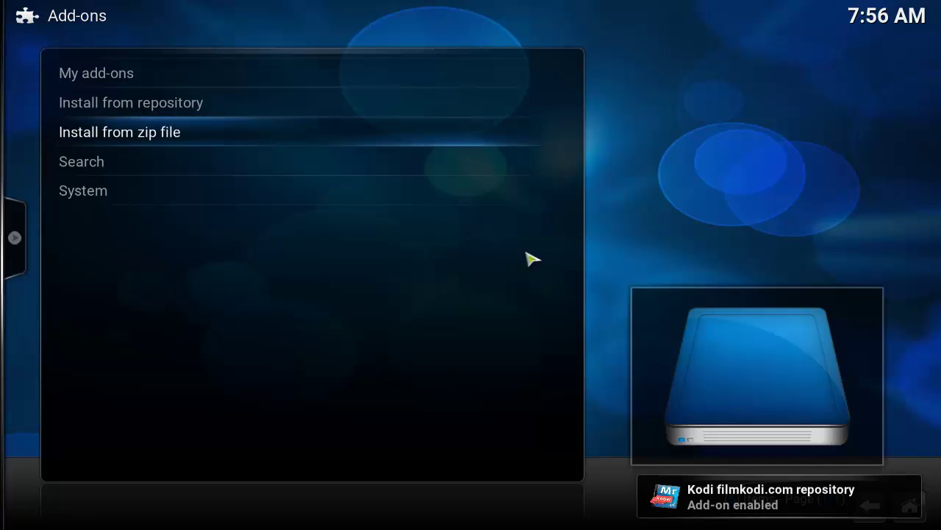
Install the Specto - Genesis Fork video add-on from the Kodi filmkodi.com repository.
key(Down)
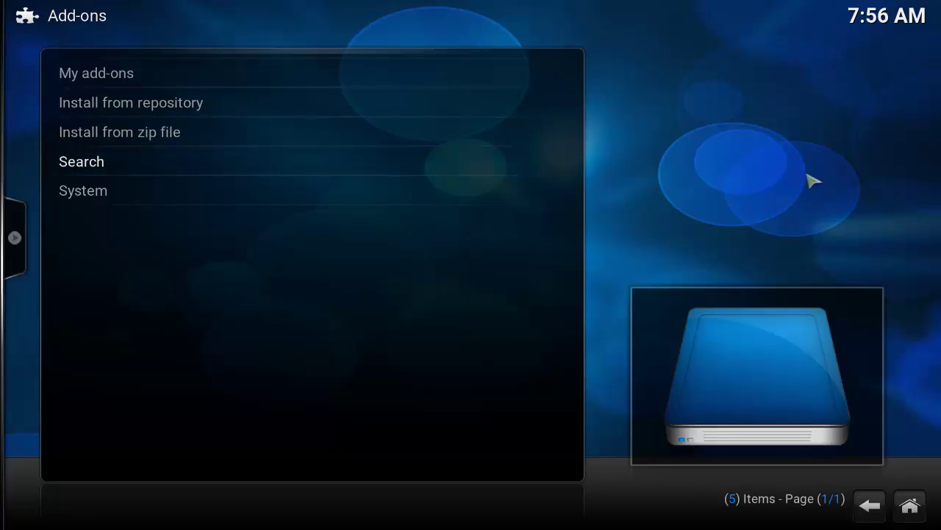
click(129, 112)
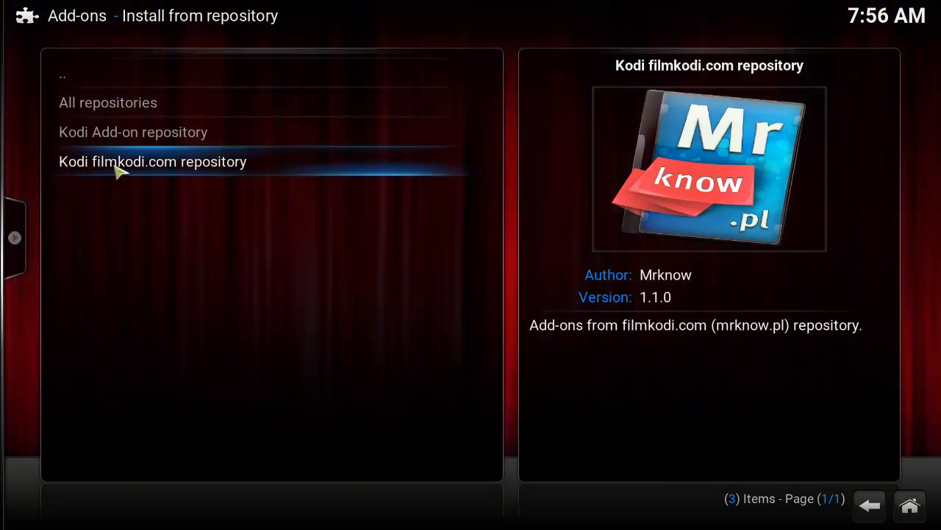
click(217, 168)
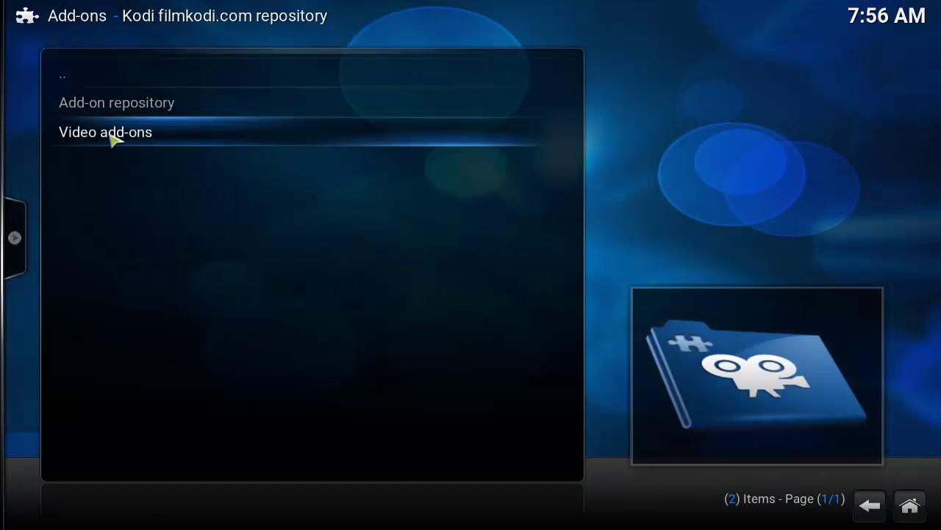
click(114, 140)
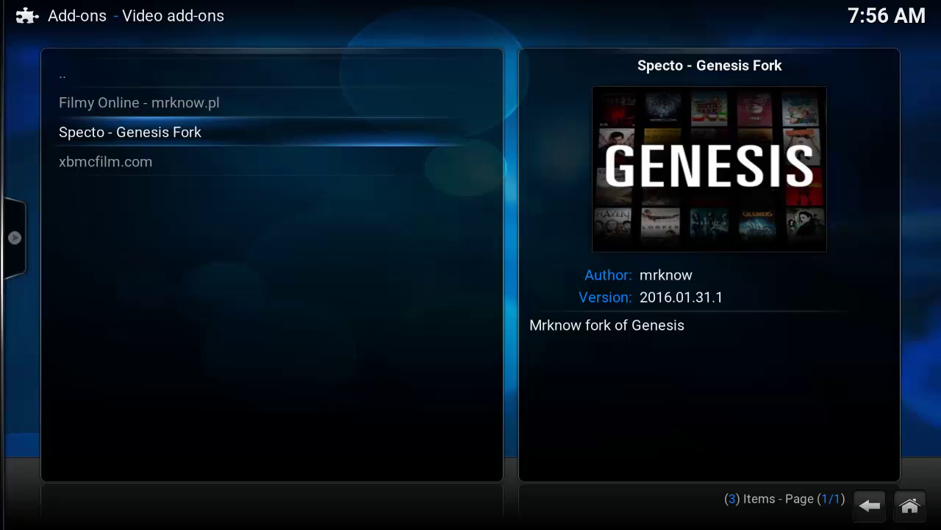
click(204, 133)
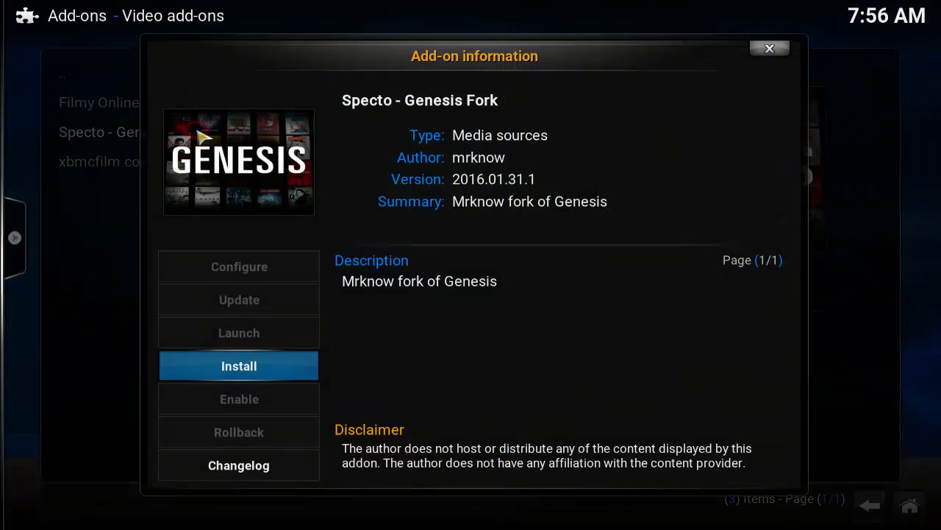
click(275, 358)
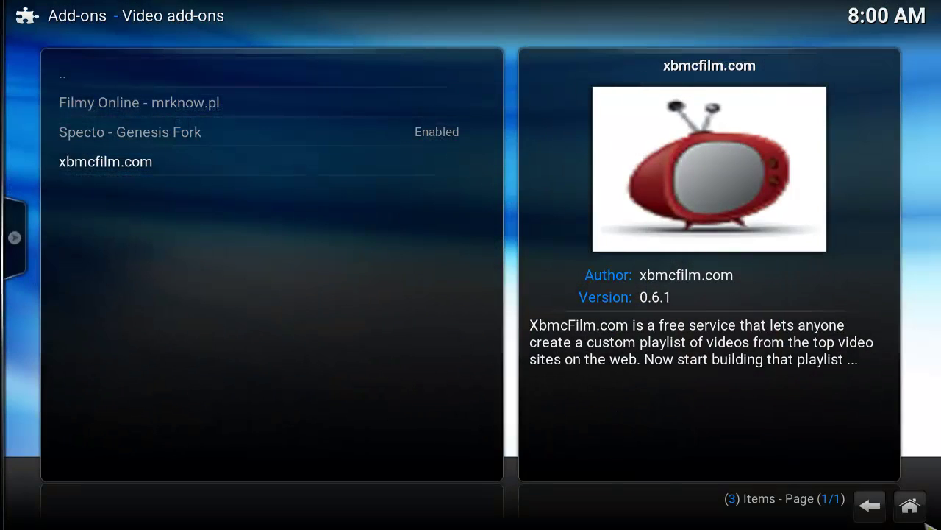
Return to the home screen and open the list of installed video add-ons.
click(910, 505)
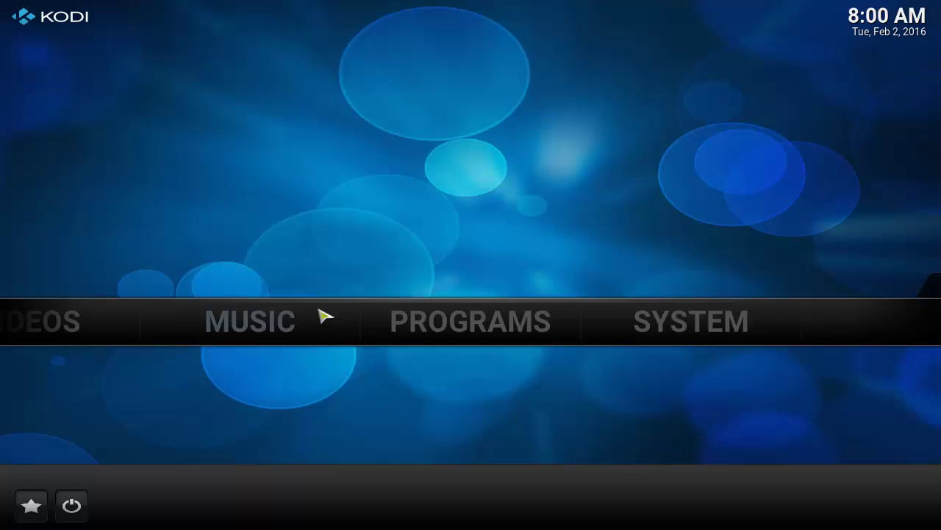
mouse_move(446, 330)
click(517, 360)
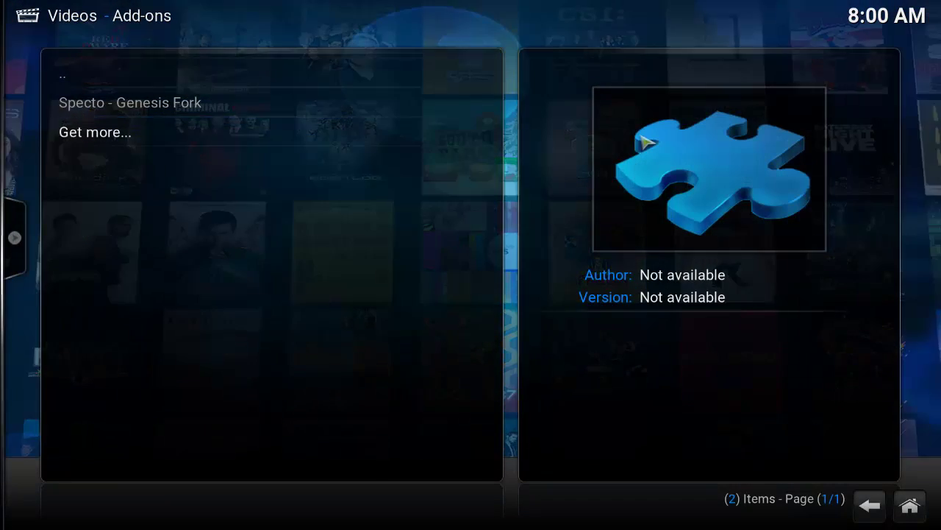
Switch the video add-ons list to a thumbnail view.
mouse_move(8, 169)
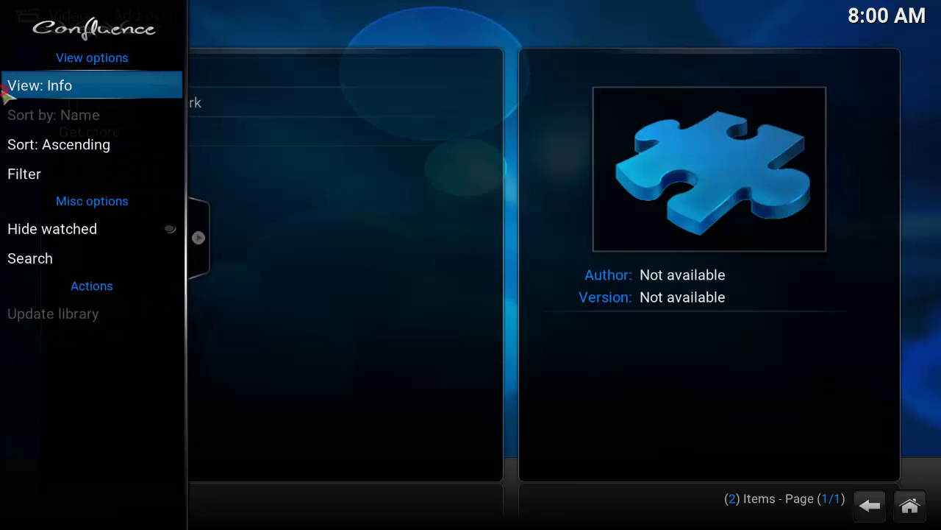
click(5, 89)
click(6, 90)
click(7, 91)
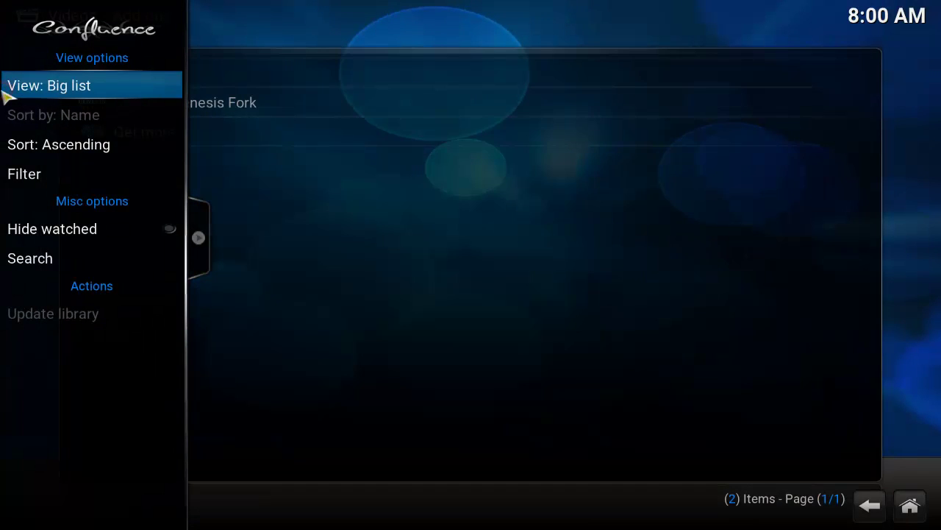
click(7, 91)
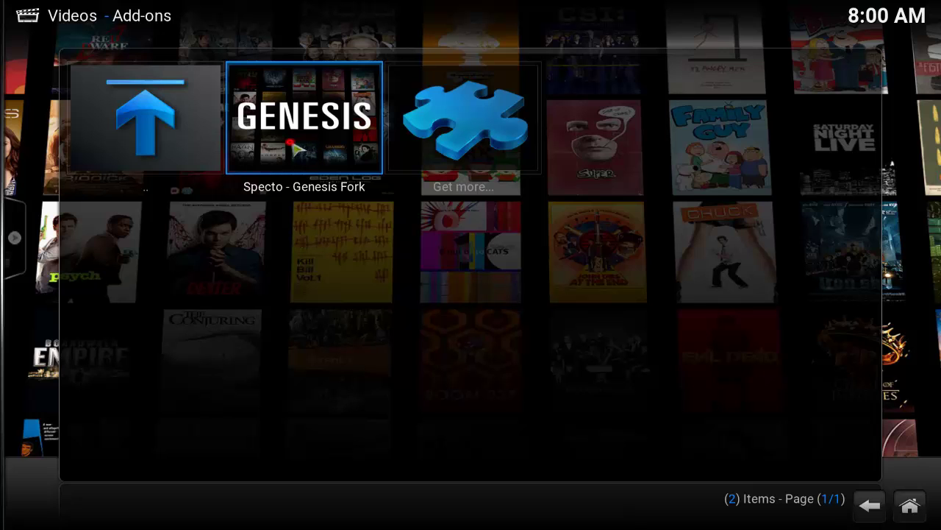
Launch Specto - Genesis Fork, dismissing its changelog, and browse its movies by year for 2016.
click(294, 148)
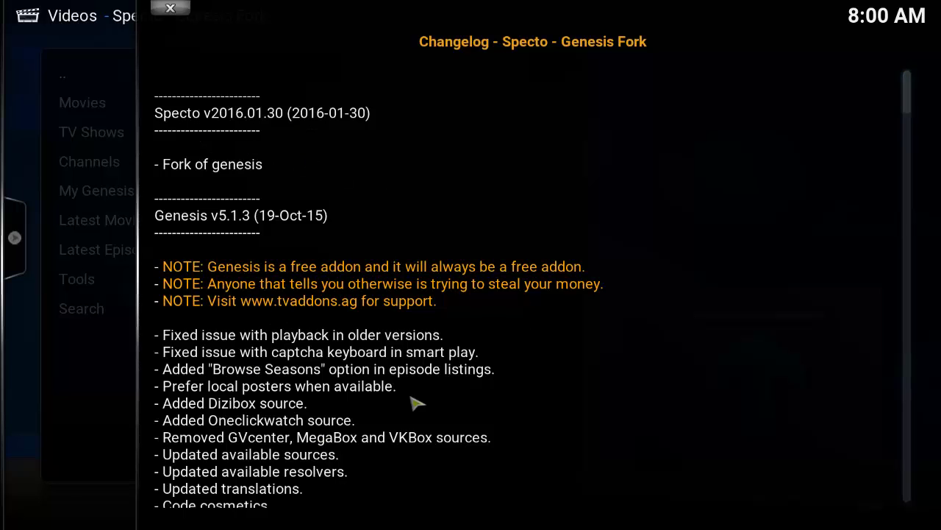
click(169, 9)
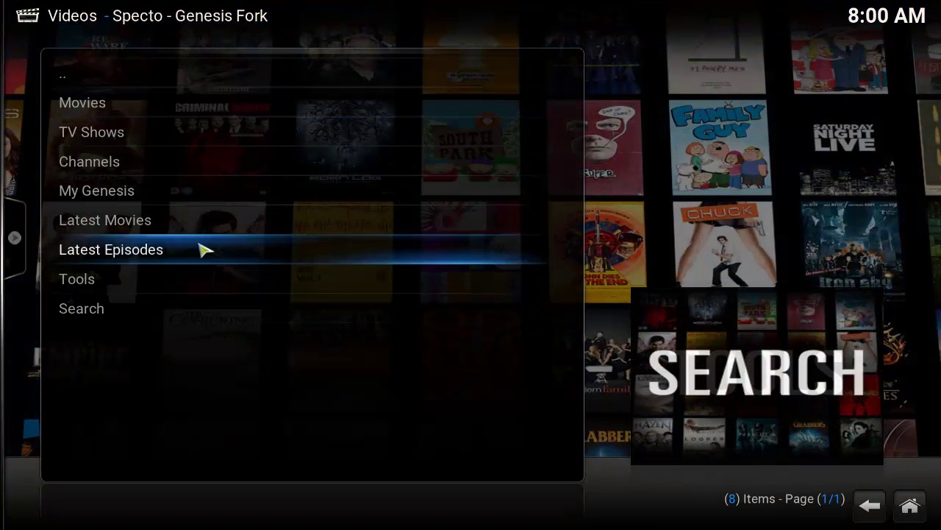
click(184, 111)
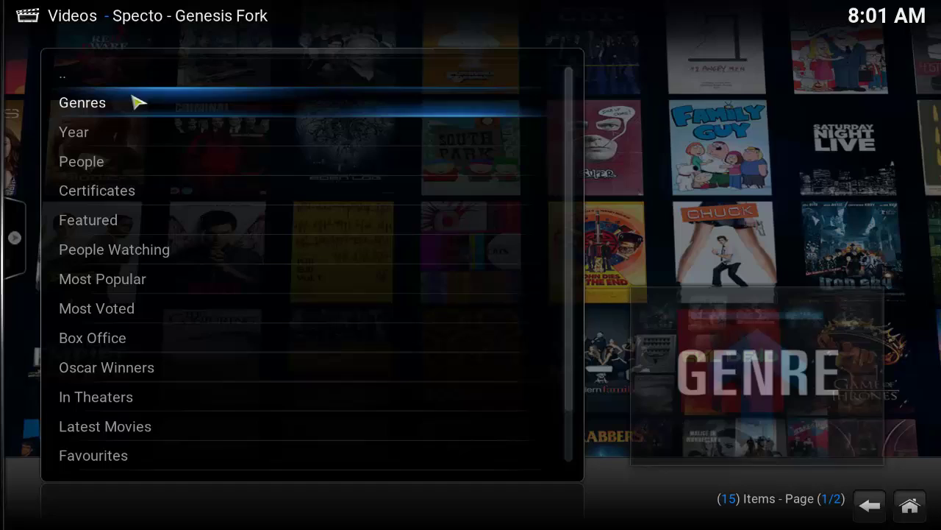
click(149, 134)
click(122, 106)
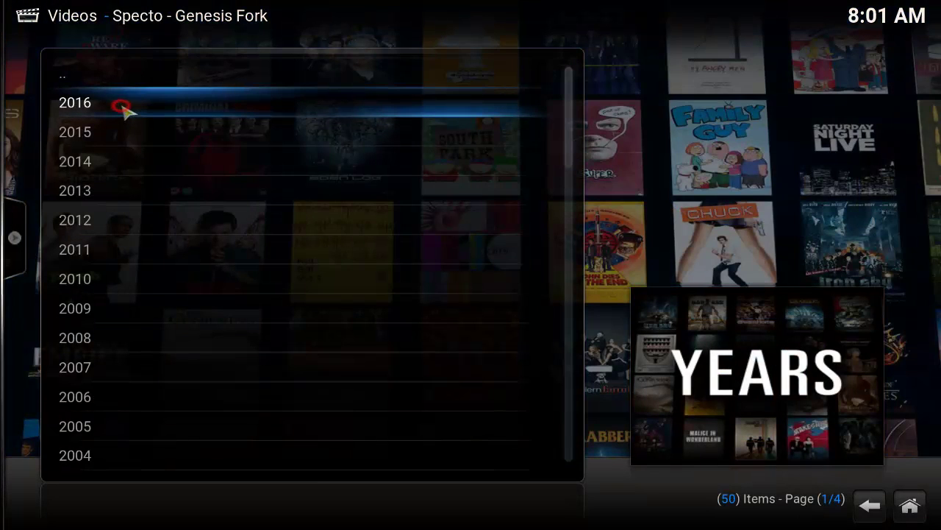
Leave the year list and list the movies under People Watching.
click(121, 137)
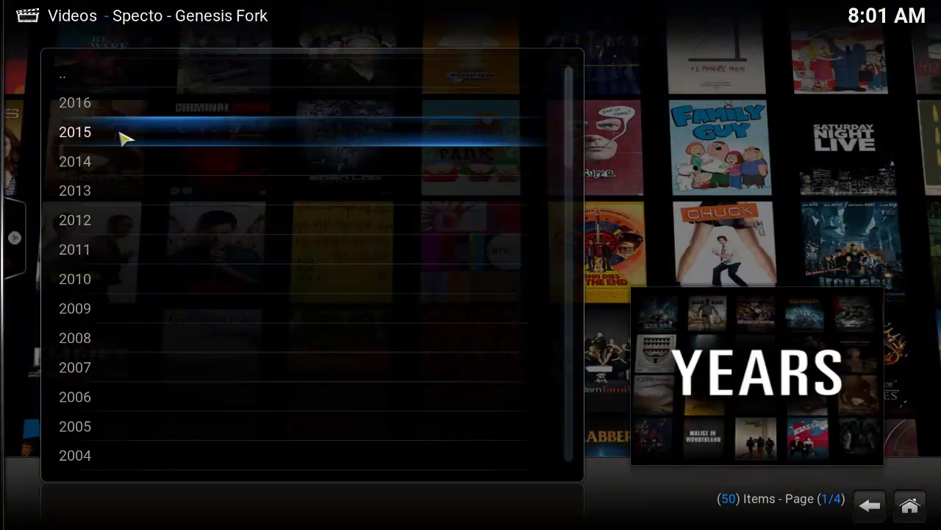
click(139, 163)
click(153, 189)
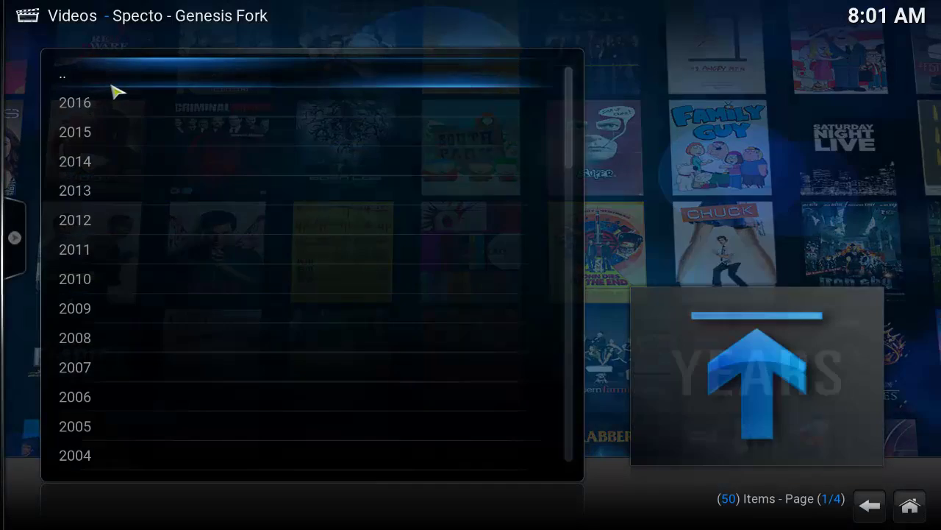
click(116, 86)
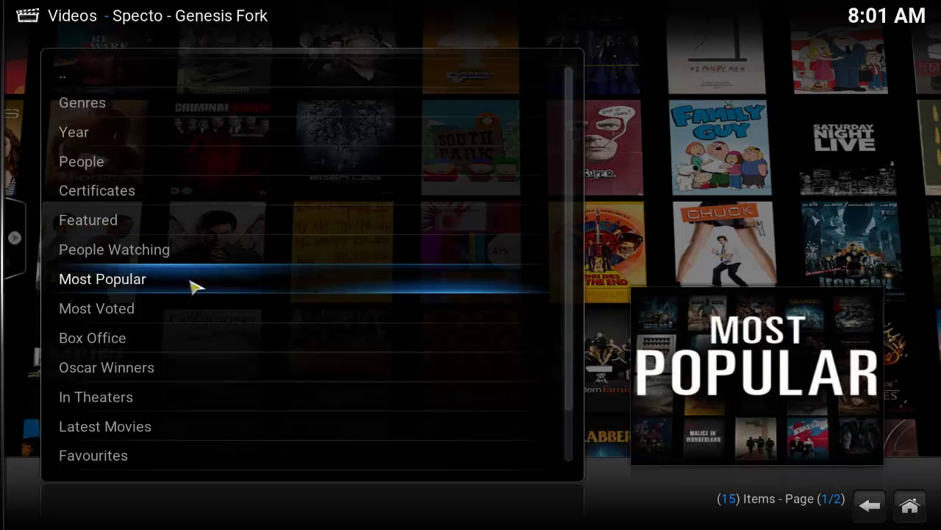
click(192, 251)
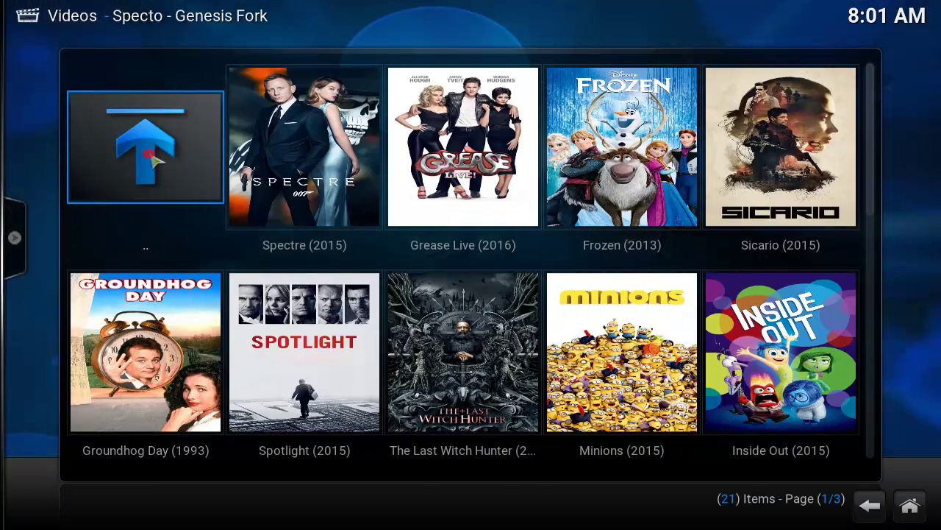
Return to the add-on's main menu and list the TV shows under People Watching.
click(149, 156)
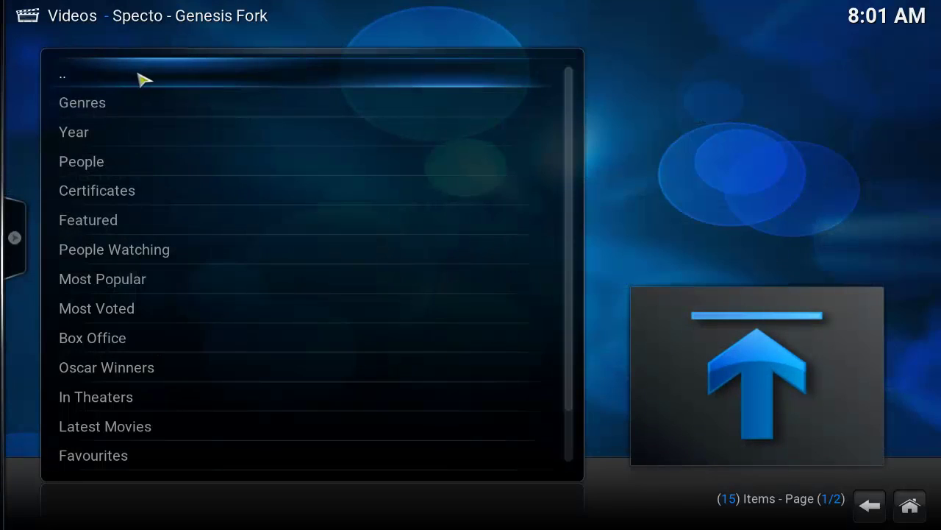
click(139, 79)
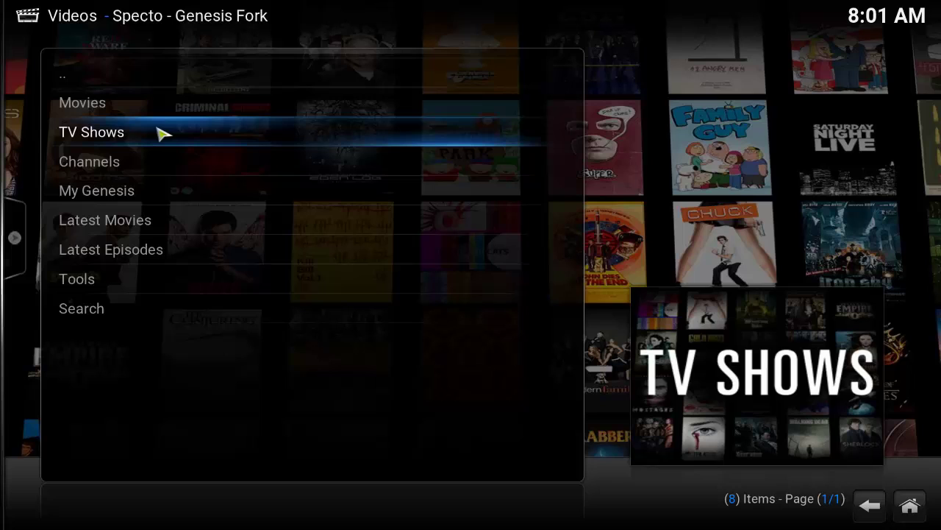
click(123, 135)
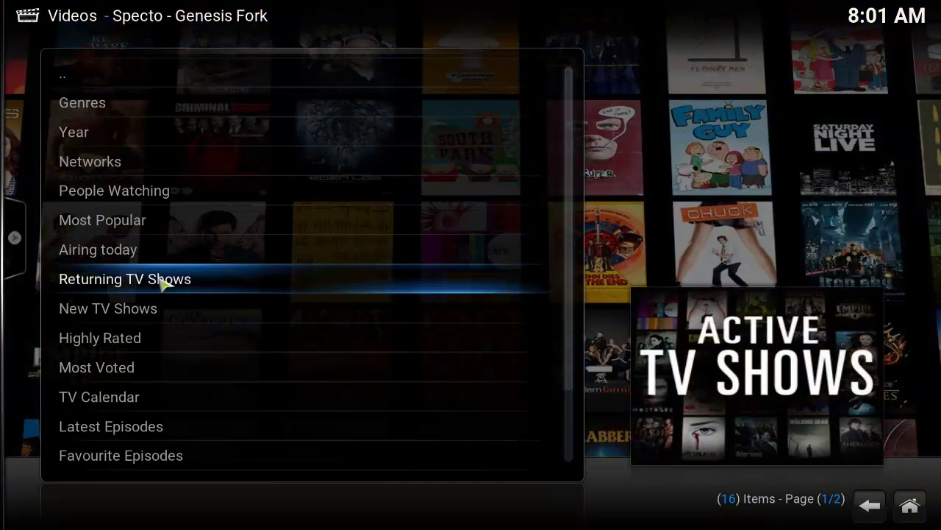
click(155, 226)
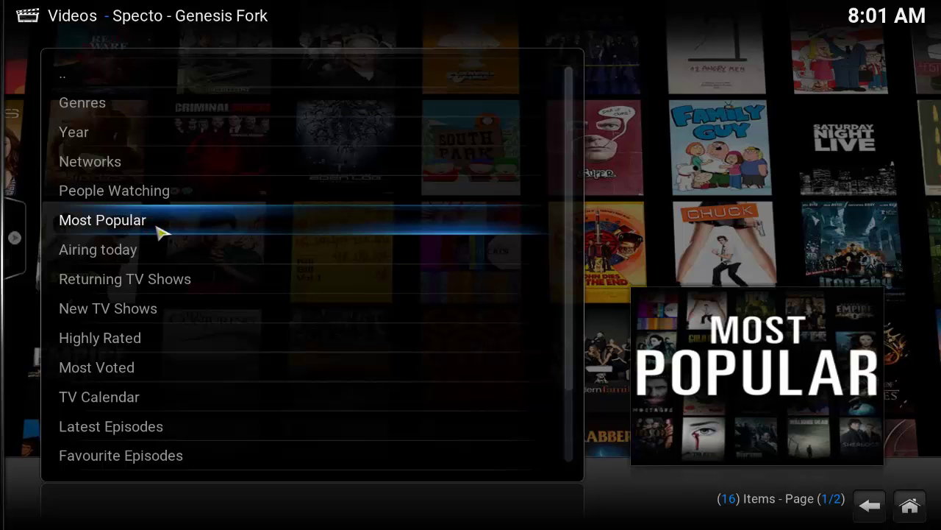
click(185, 191)
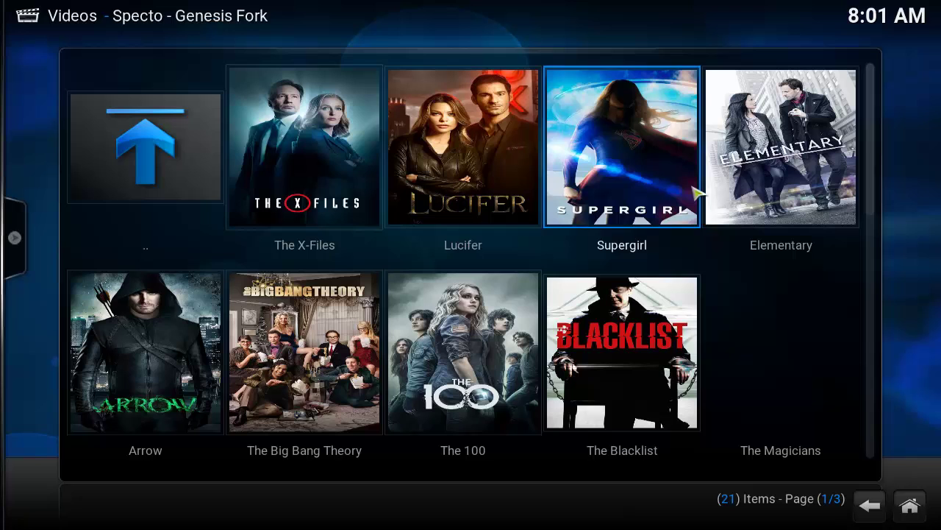
Look through the seasons of The X-Files and return to the show list.
click(314, 197)
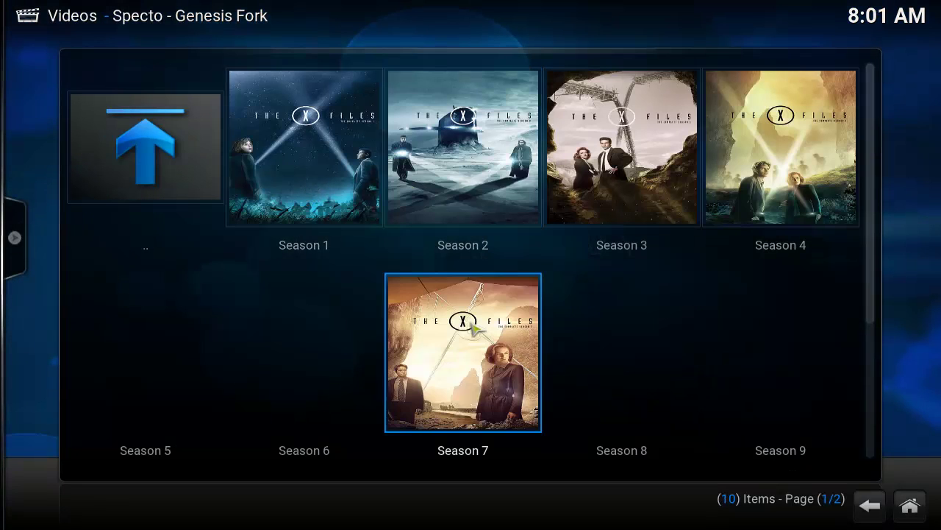
scroll(485, 328, down, 1)
scroll(486, 329, up, 1)
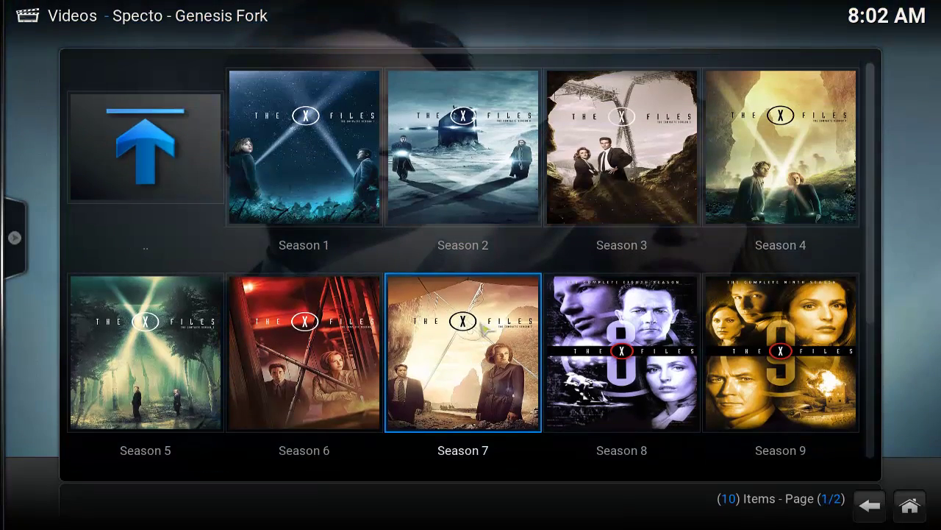
click(203, 203)
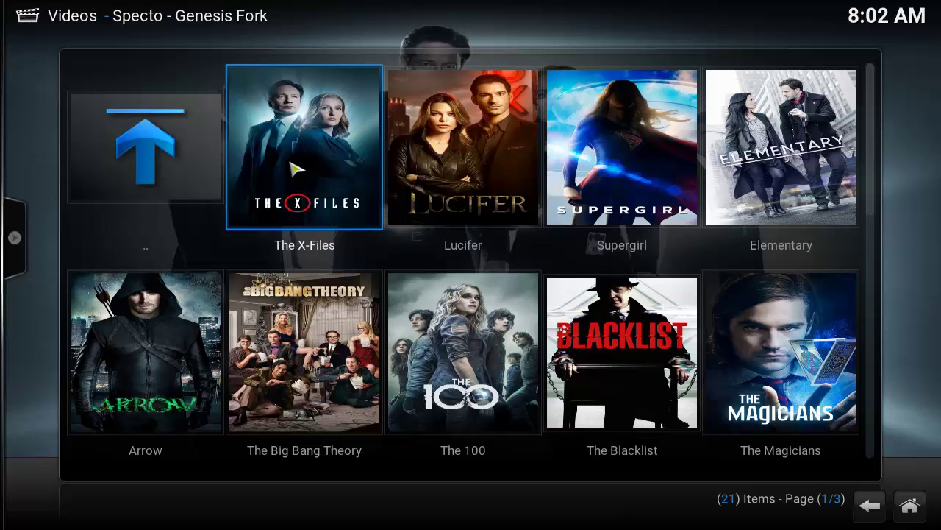
Add The X-Files to the Kodi library.
right_click(296, 169)
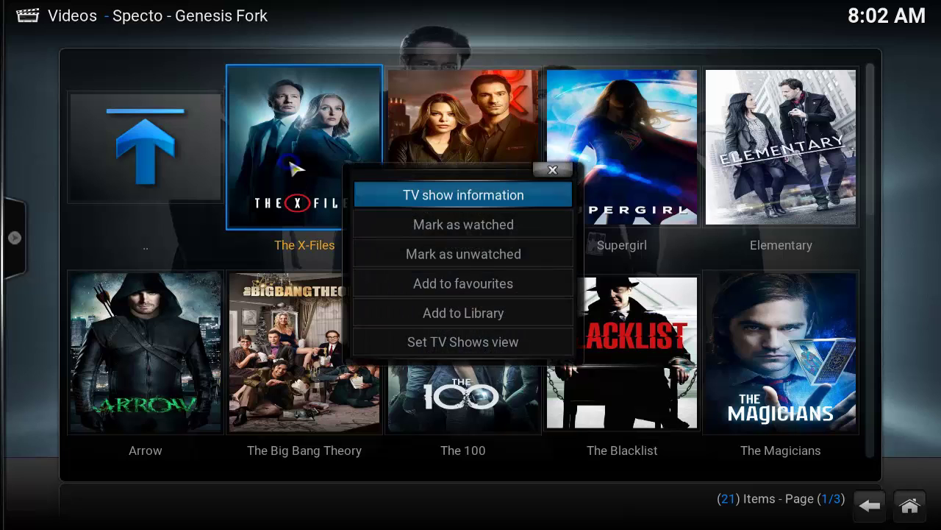
click(436, 308)
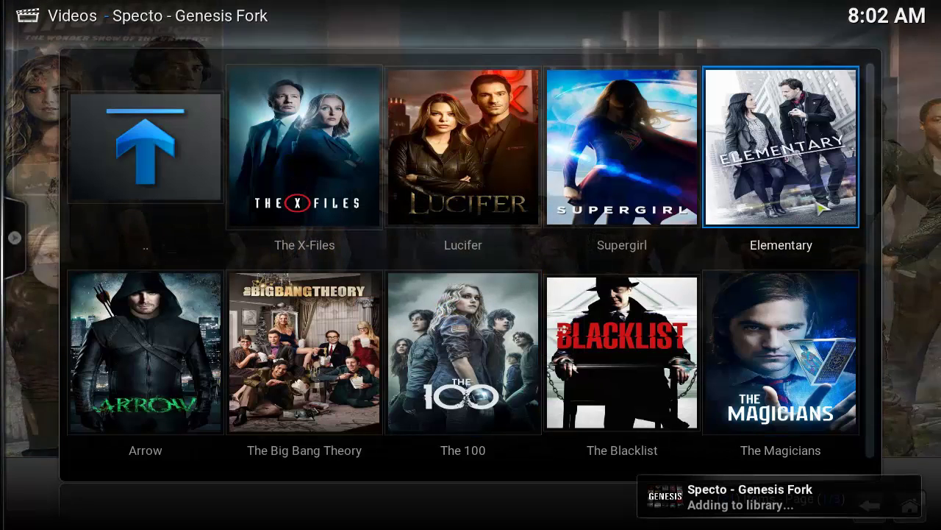
key(Escape)
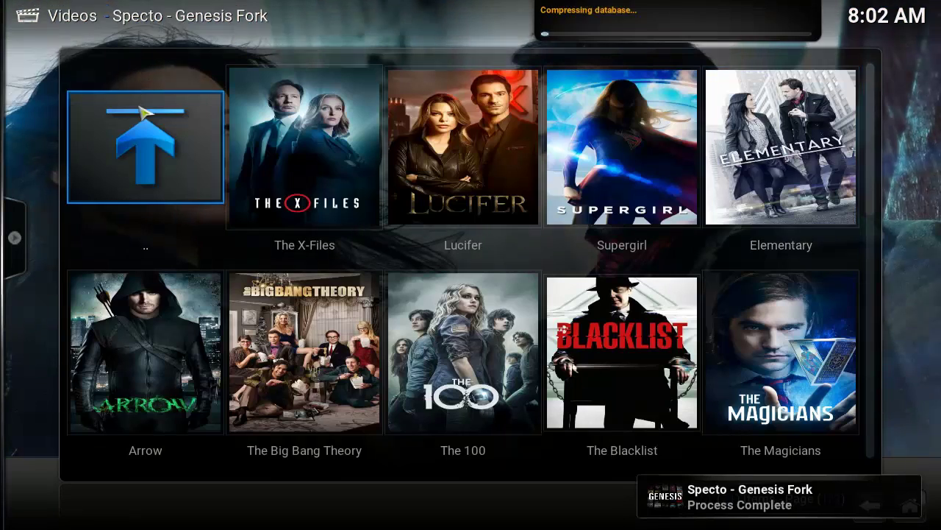
Leave the add-on and go back up to the top level of Videos.
click(144, 112)
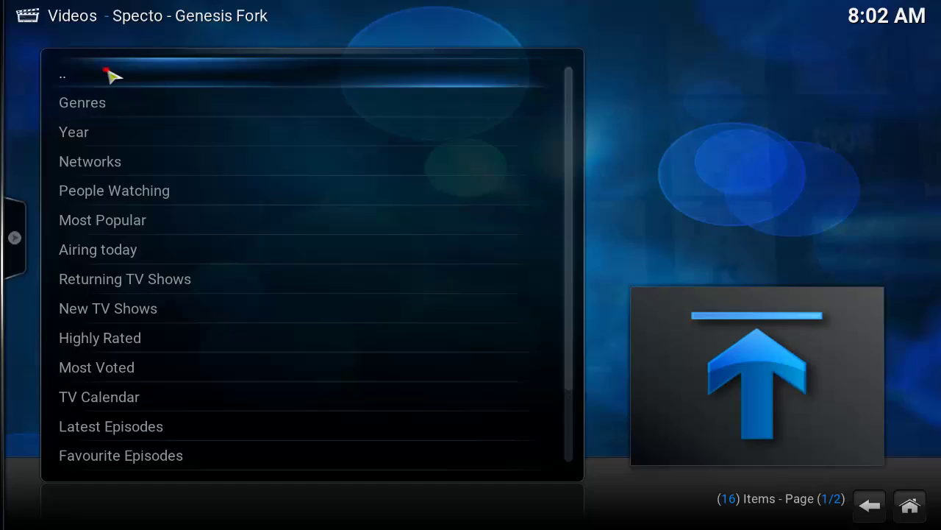
click(108, 71)
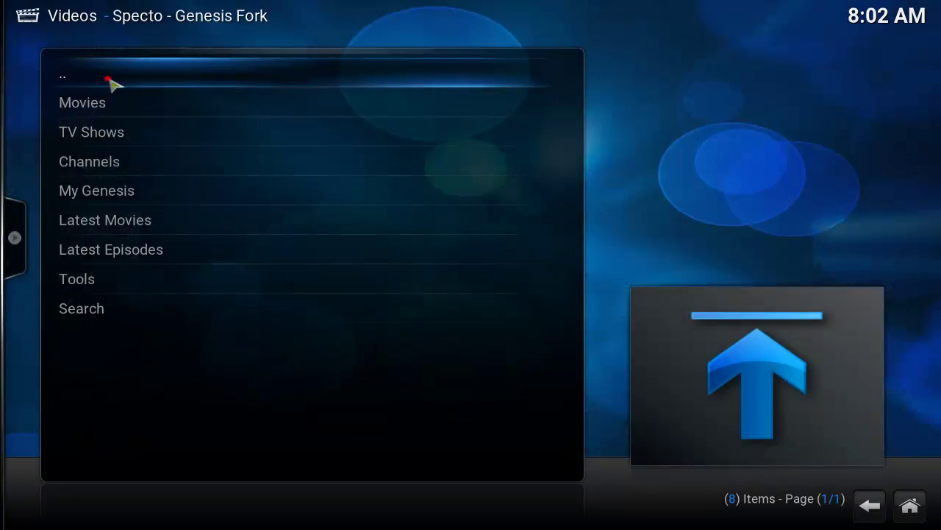
click(111, 79)
click(133, 97)
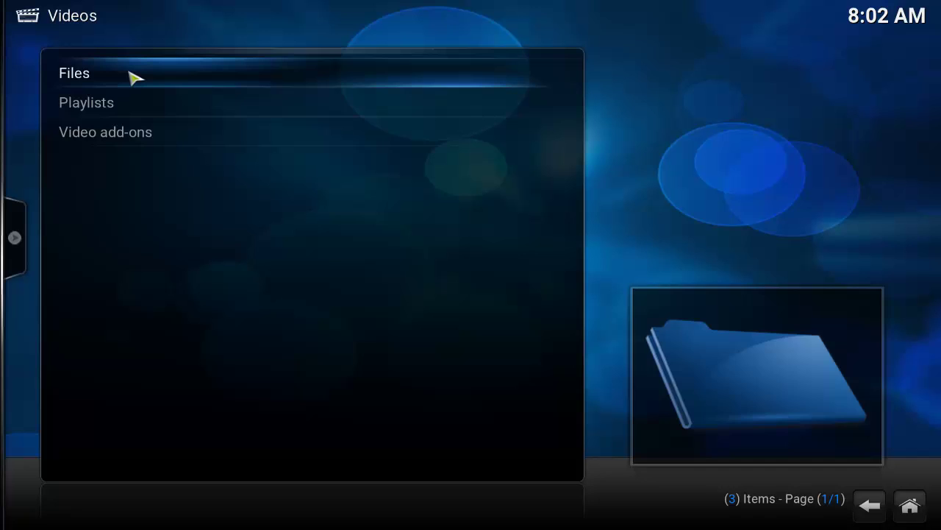
Start a new video source in Files and choose the home folder's userdata, addon_data, plugin.video.specto, TVShows folder as its path.
click(132, 76)
click(141, 106)
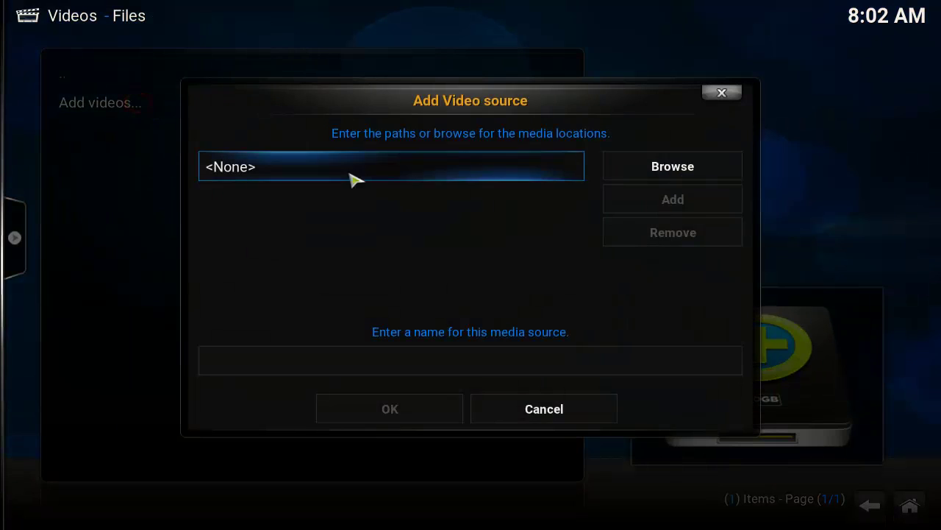
click(658, 159)
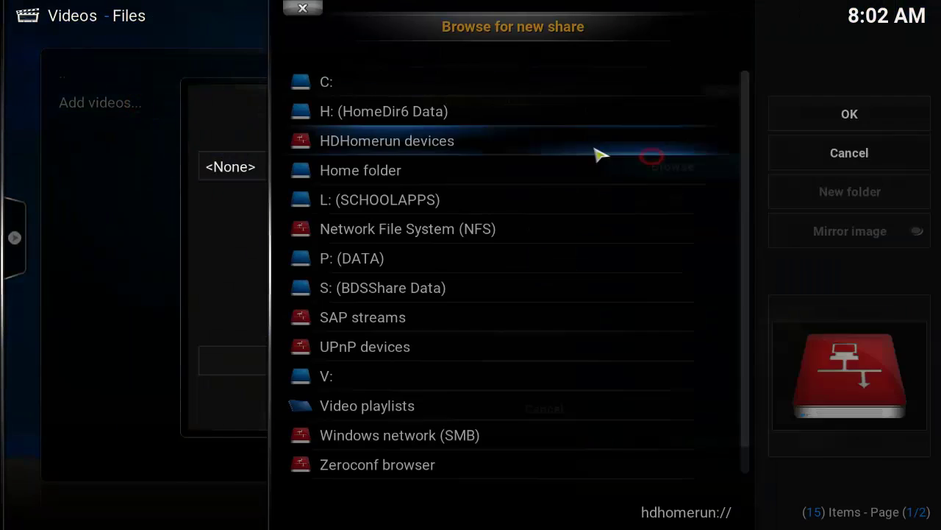
click(373, 174)
click(381, 261)
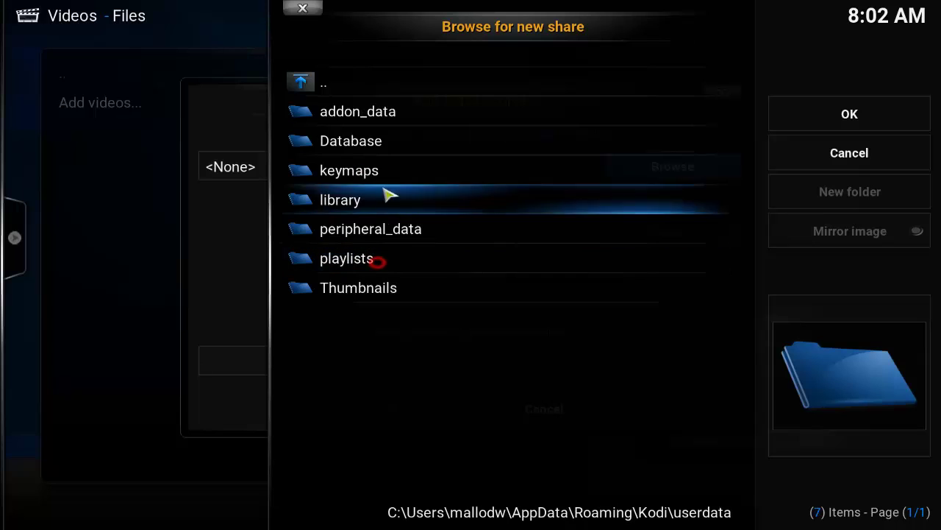
click(371, 119)
click(375, 113)
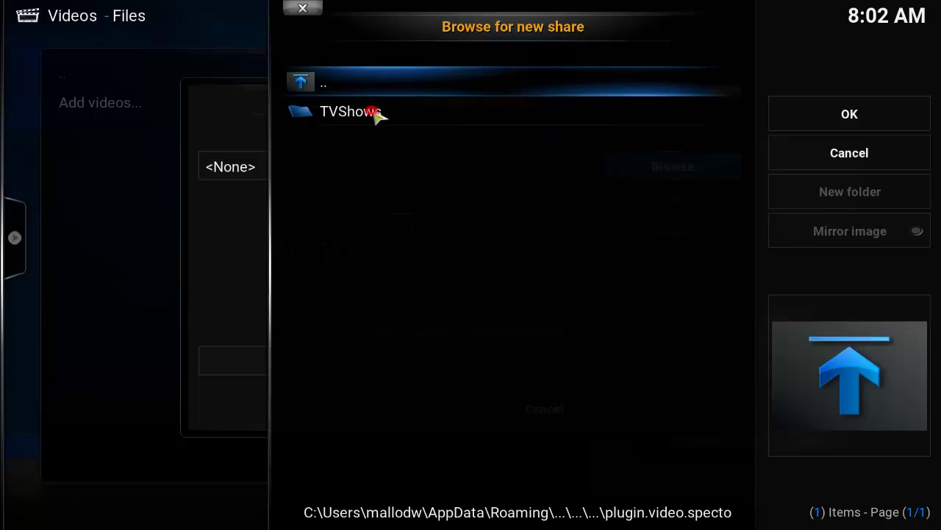
click(386, 119)
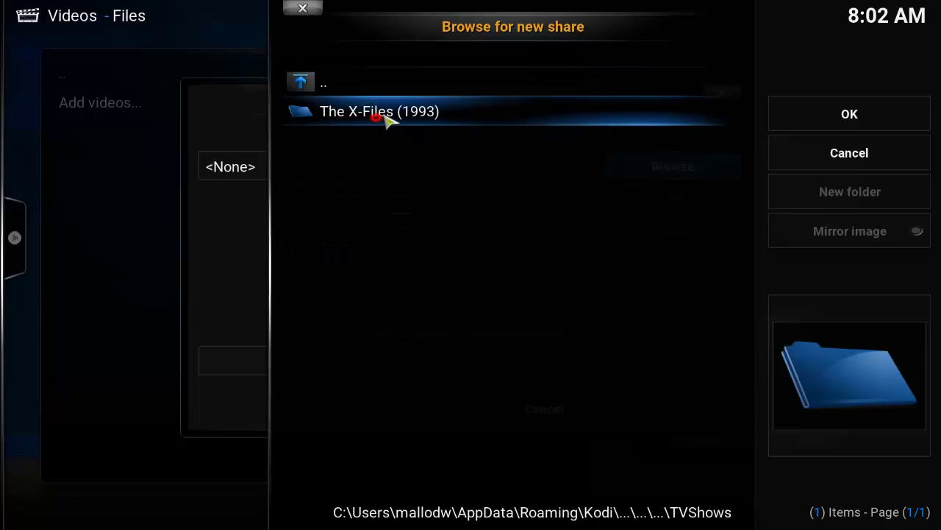
click(864, 114)
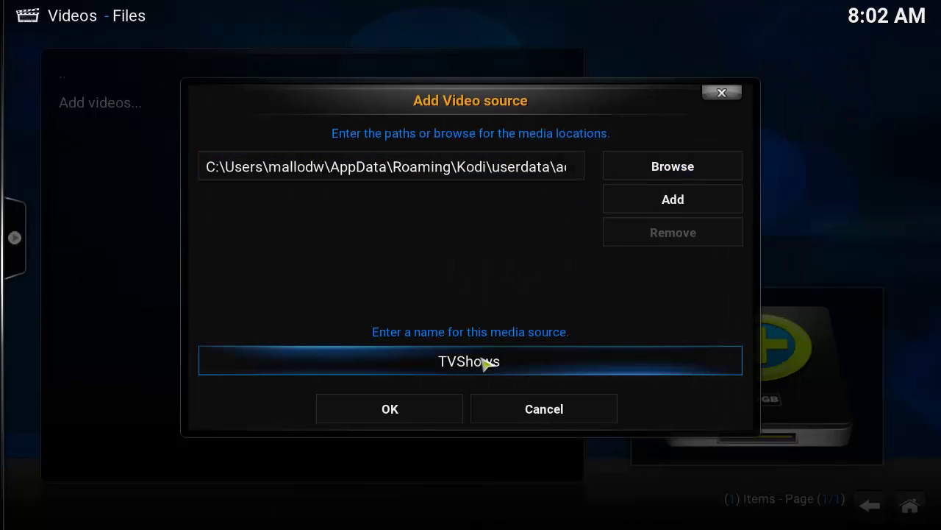
Save the source as TVShows, set its content to TV shows, and agree to refresh information for all its items.
click(412, 407)
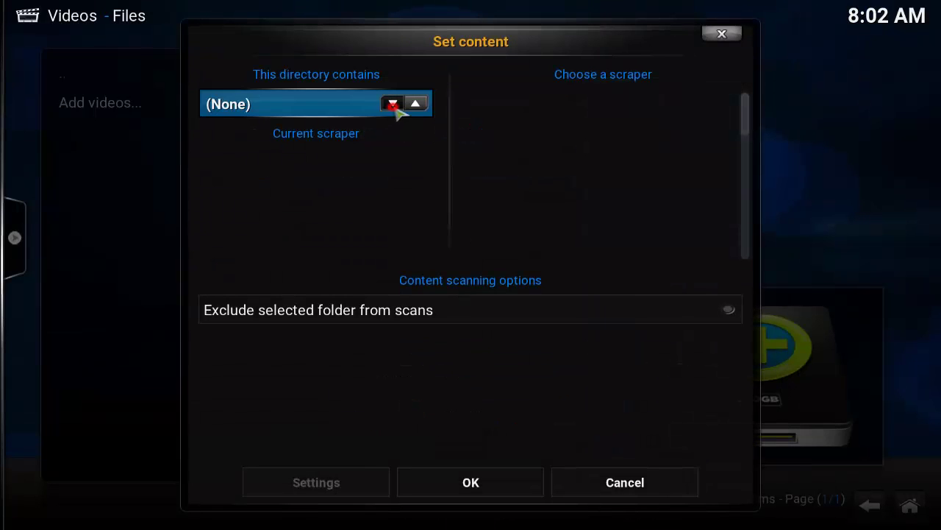
click(394, 104)
click(393, 104)
click(464, 479)
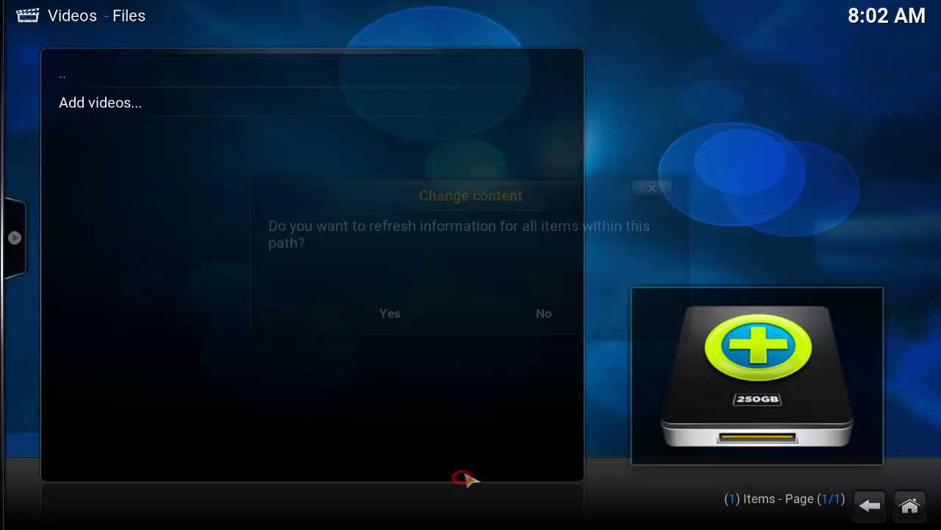
click(391, 308)
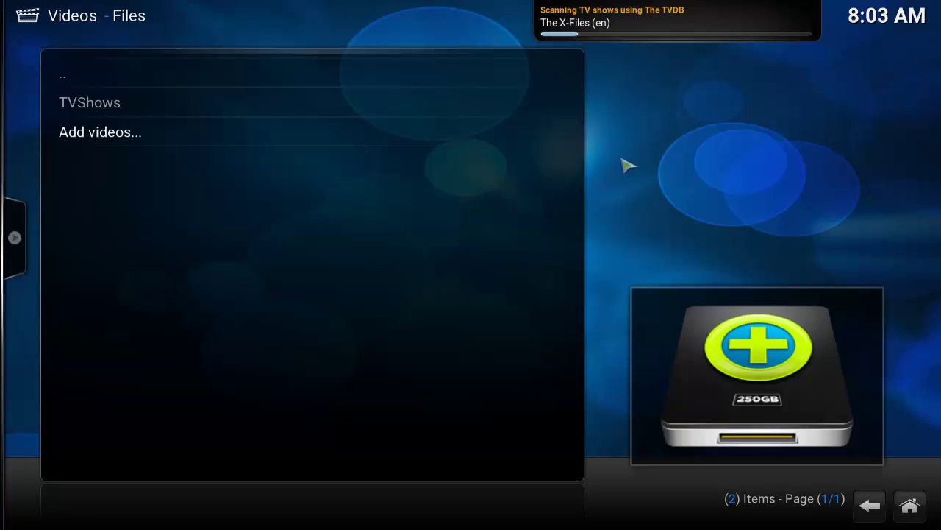
View the TV Shows library by title from the home screen, and return home to check the recently added episodes.
click(908, 508)
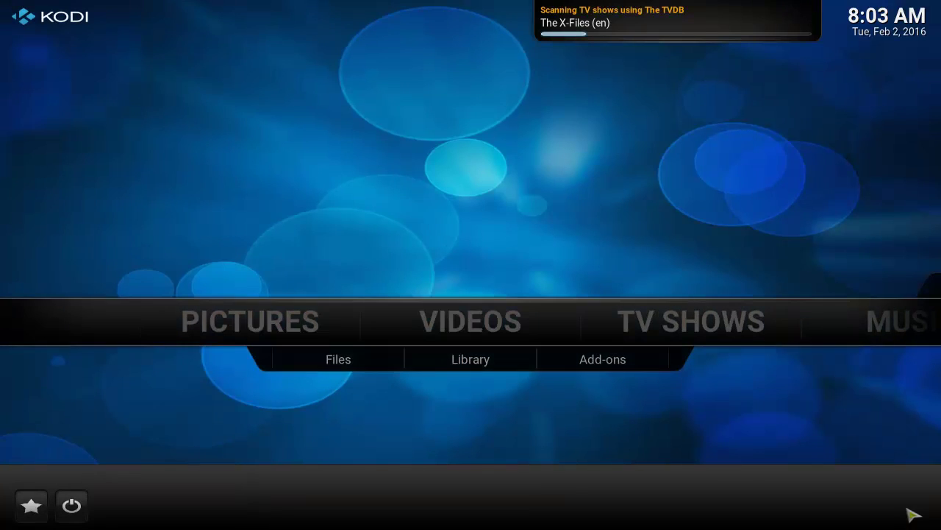
mouse_move(659, 311)
scroll(594, 330, down, 2)
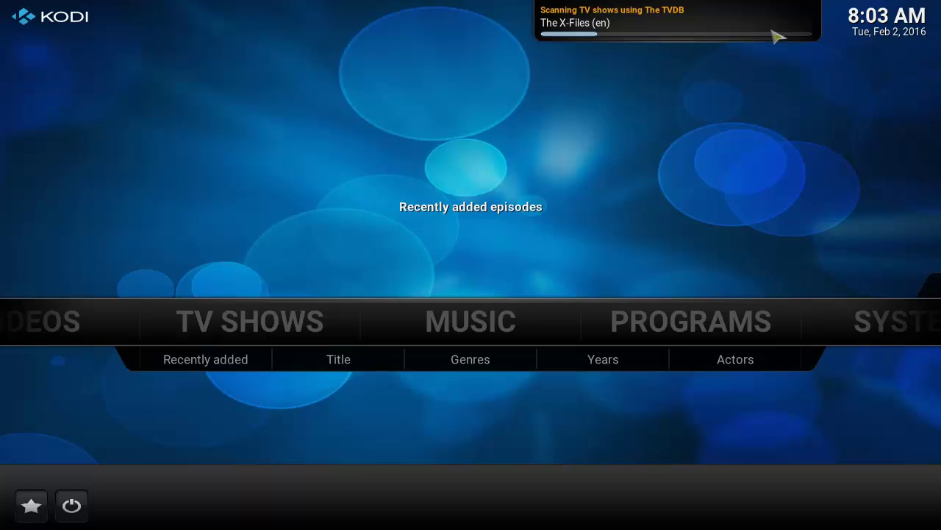
click(265, 330)
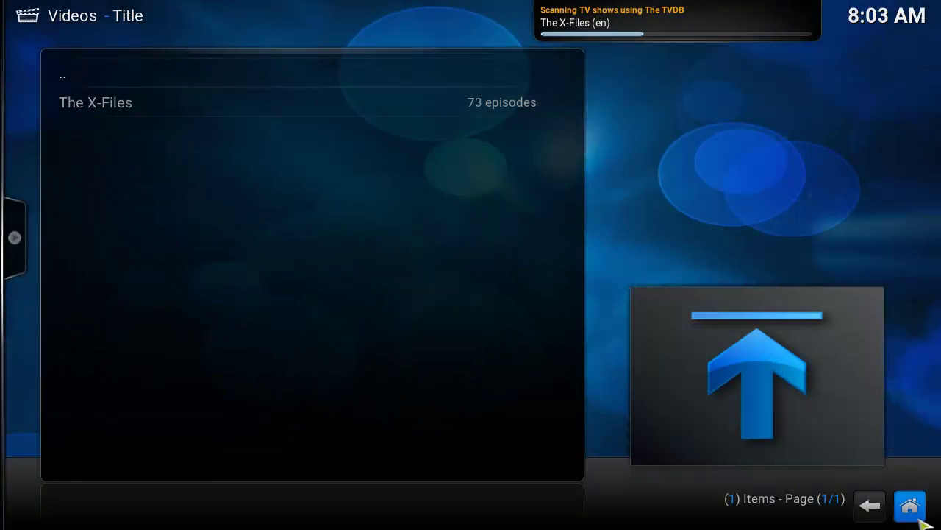
click(912, 510)
mouse_move(492, 336)
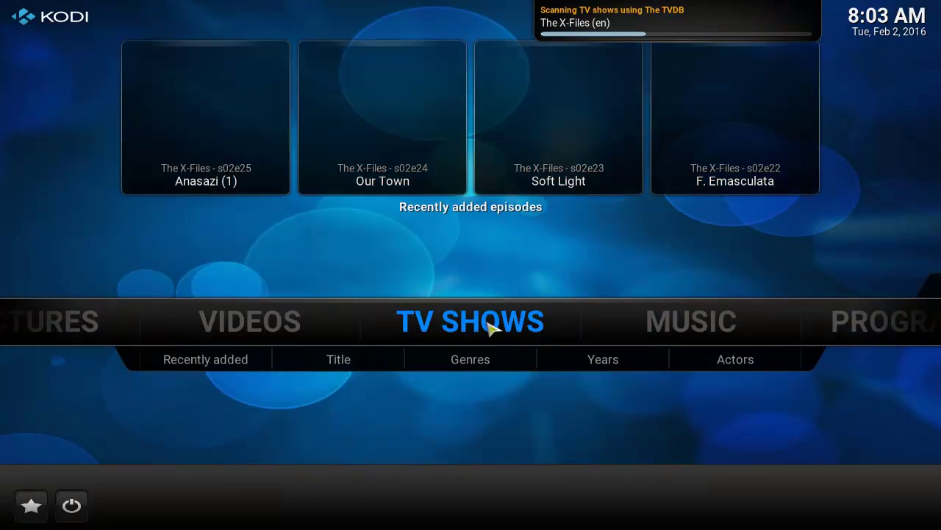